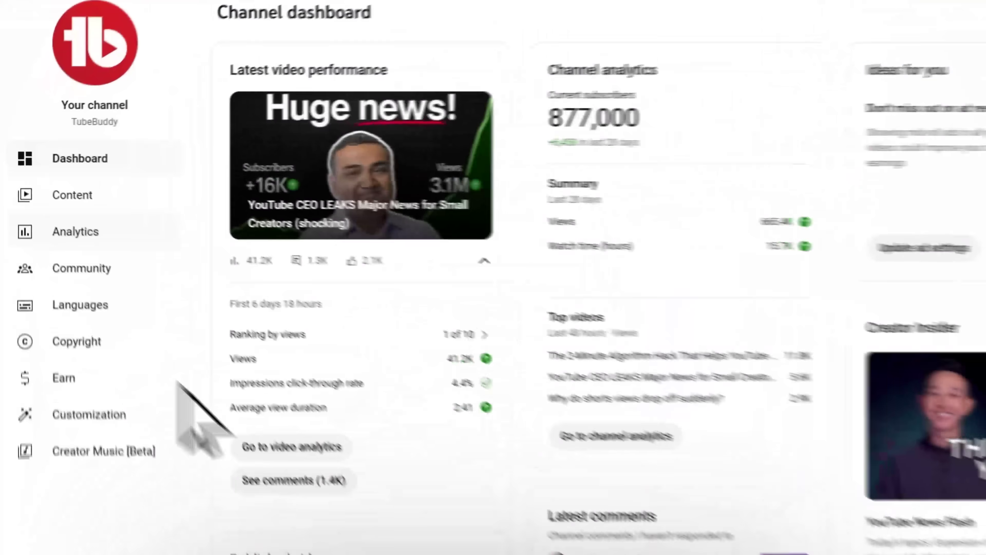
Open the Channel analytics Overview showing the last 28 days of views, watch hours and subscribers
click(39, 202)
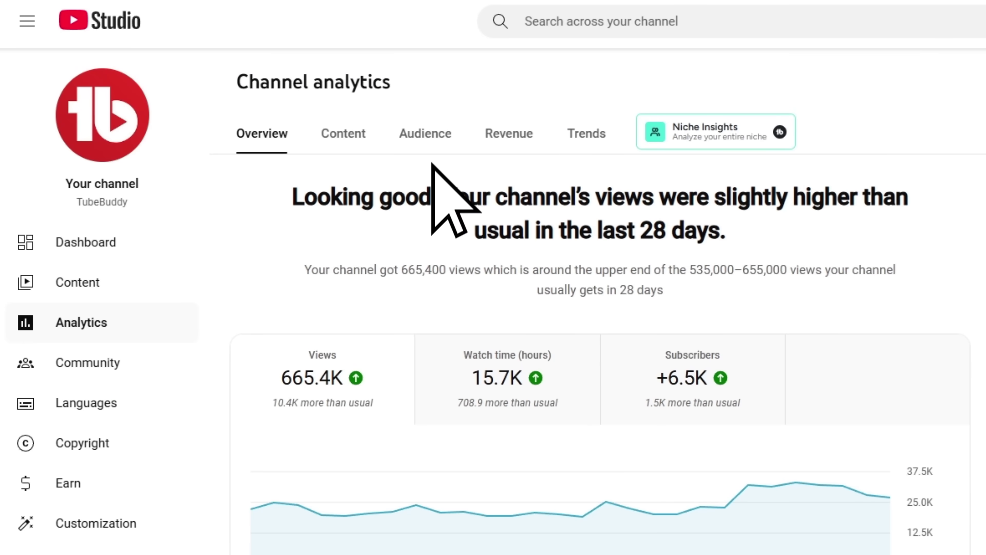
Switch to the Audience tab and scroll down to 'Channels your audience watches'
click(434, 133)
scroll(454, 310, down, 5)
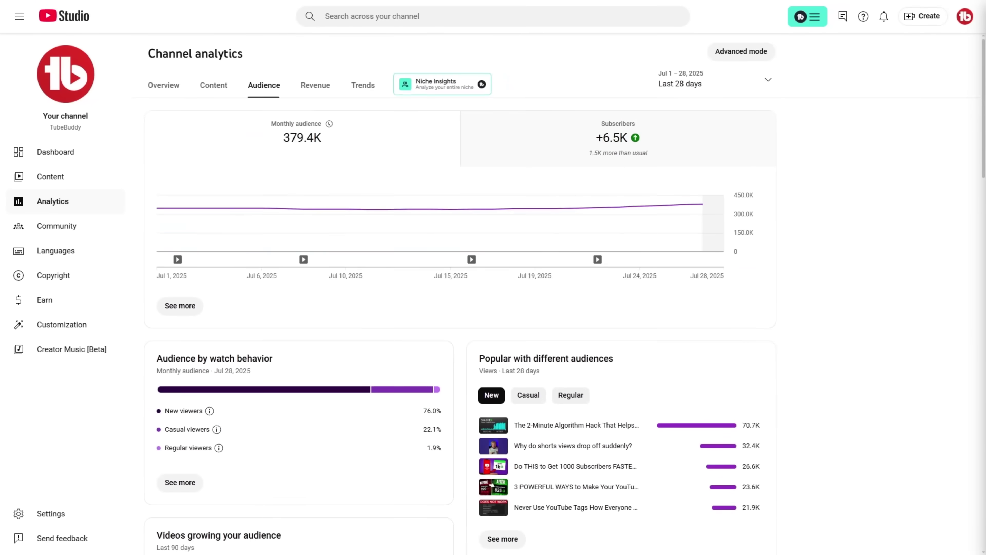
scroll(454, 311, down, 3)
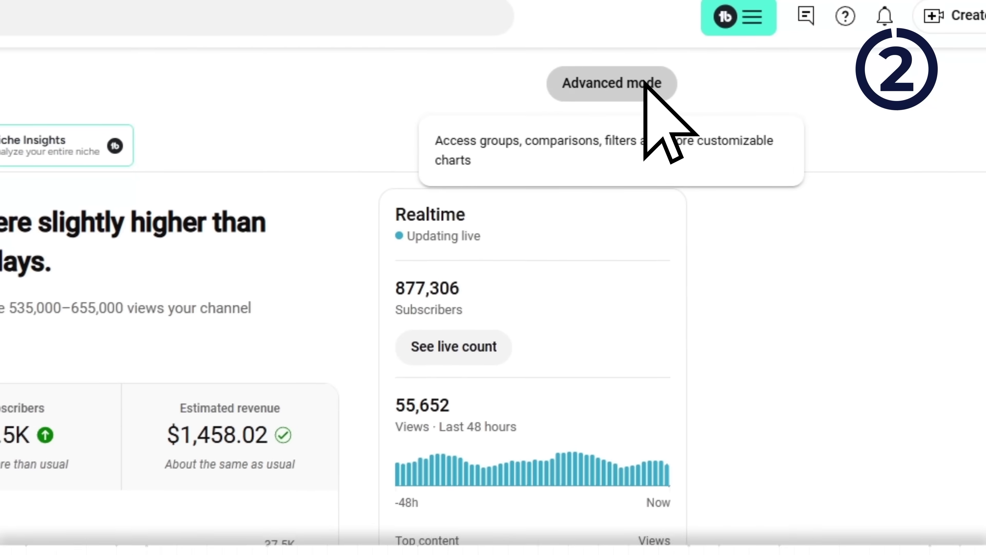
In Advanced mode, change the report breakdown from Content to Traffic source
click(645, 88)
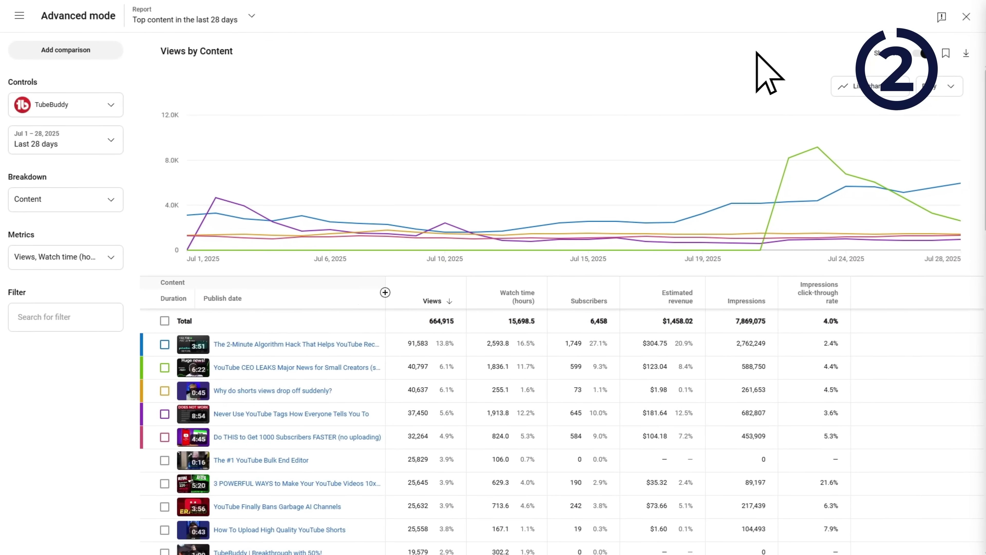
click(137, 167)
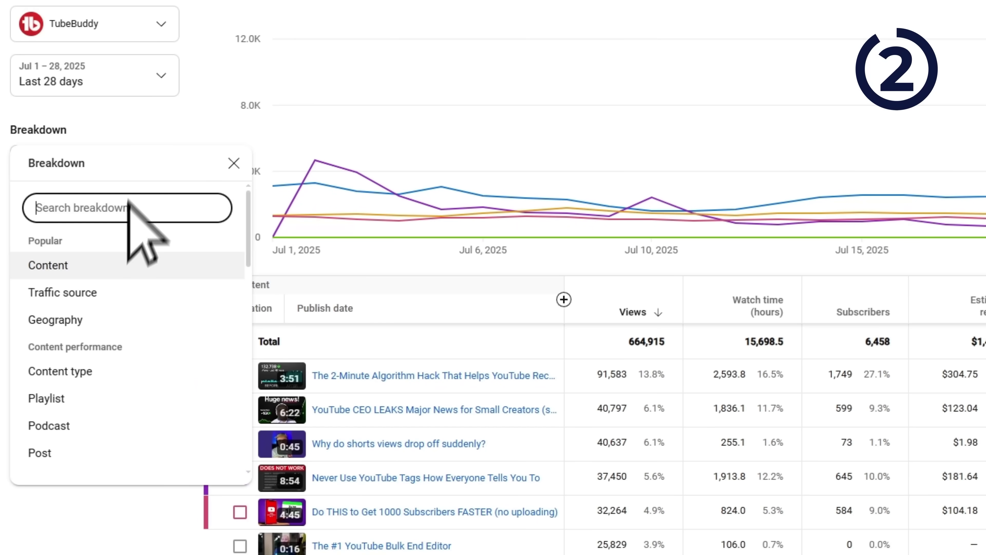
key(Return)
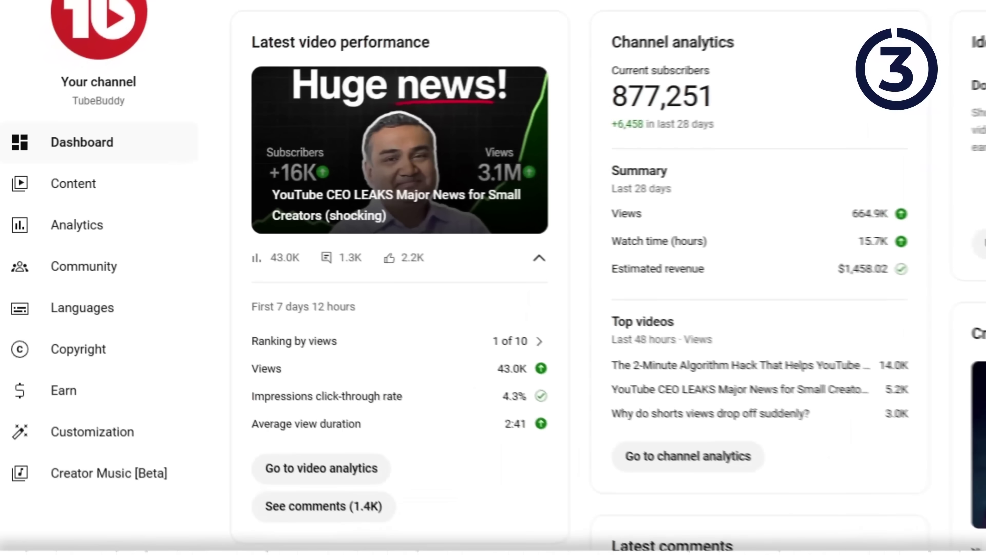
Go to Content's Inspiration tab to see video ideas for 'youtube livestreaming'
click(95, 192)
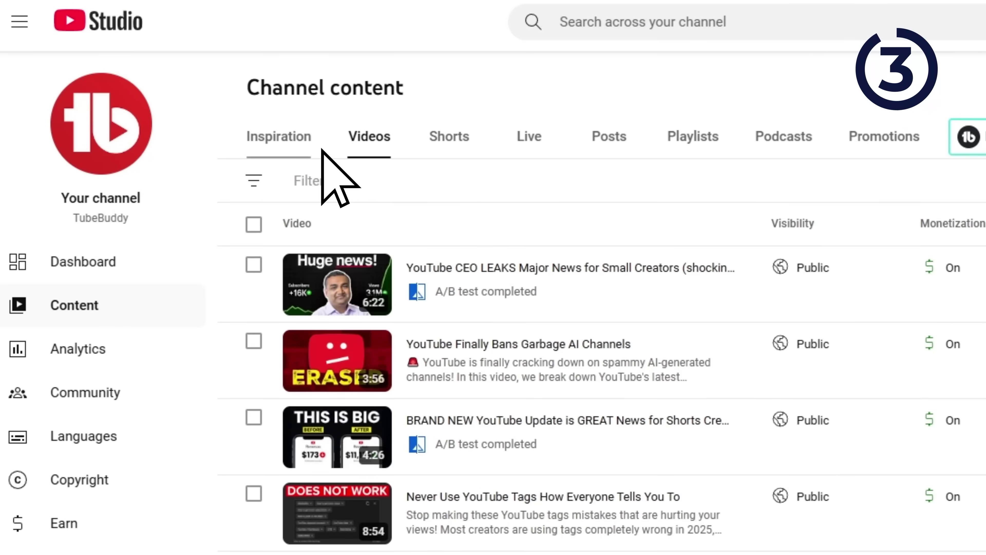
click(321, 151)
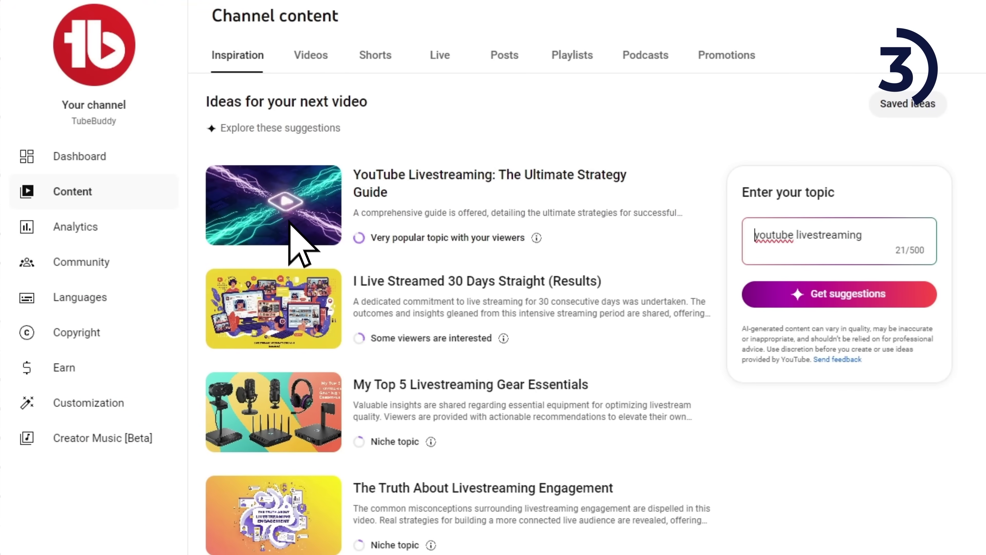
Open the 'YouTube Livestreaming: The Ultimate Strategy Guide' idea and review its hooks, outline, thumbnails and titles
click(290, 226)
scroll(458, 272, down, 2)
scroll(458, 272, down, 3)
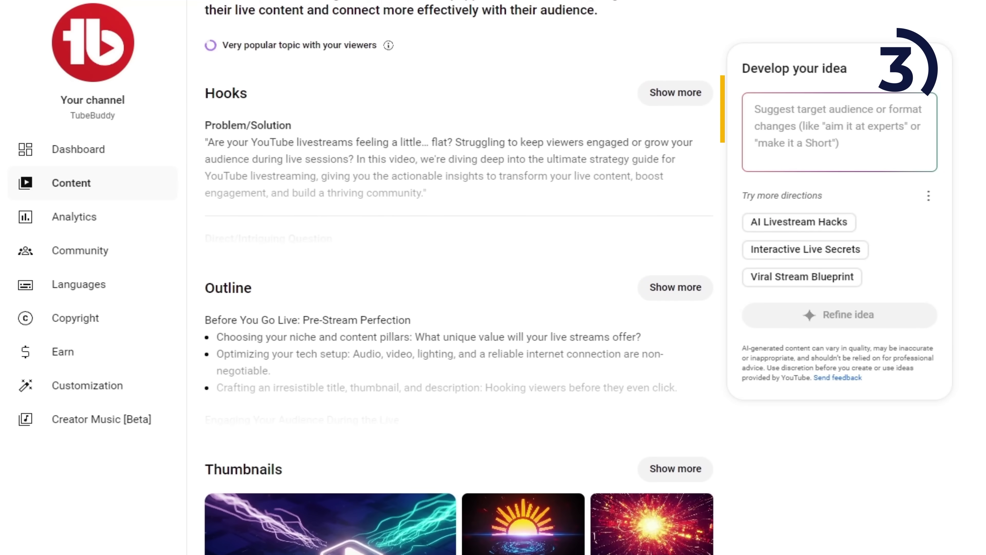
scroll(458, 271, down, 3)
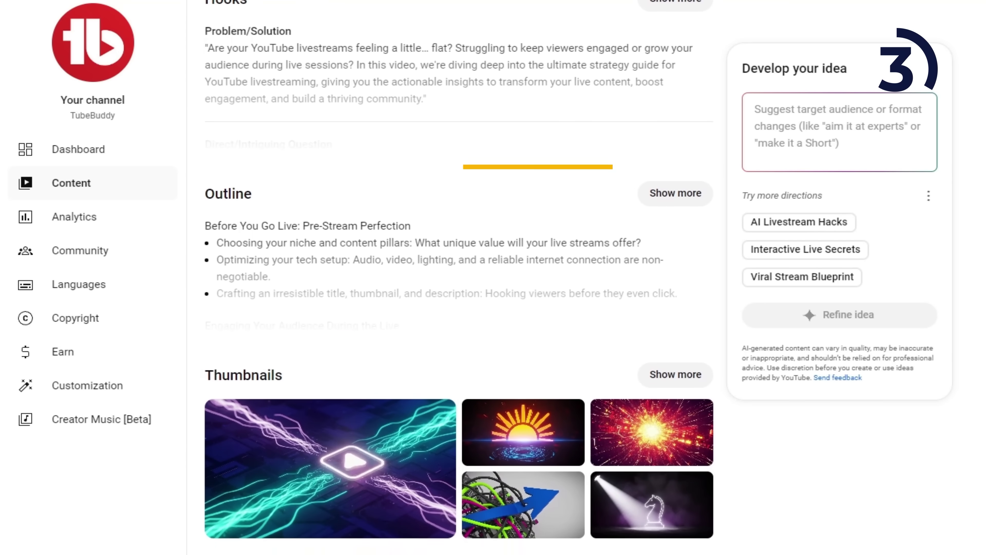
scroll(458, 272, down, 3)
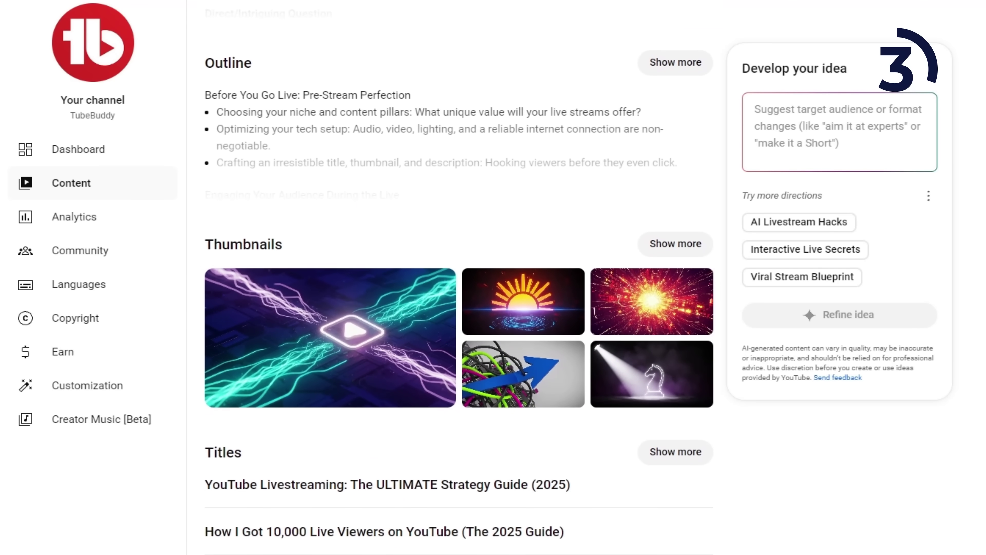
scroll(458, 272, down, 3)
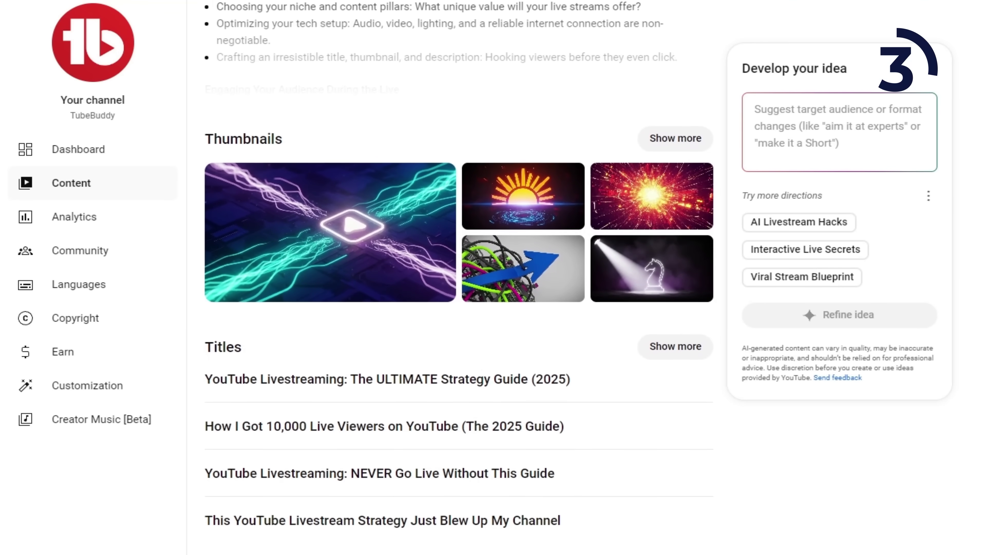
scroll(458, 272, down, 2)
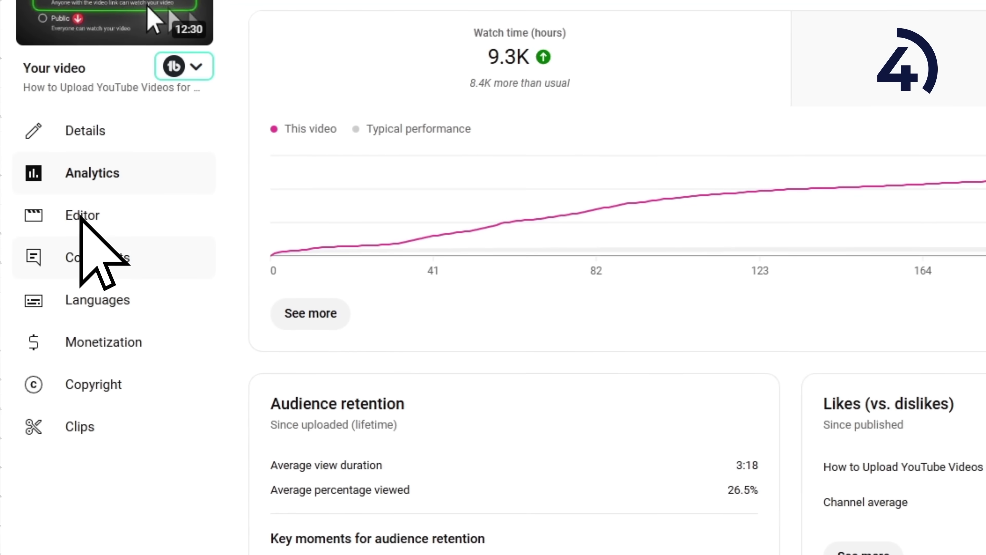
In the Editor's Trim & cut, drag the left trim handle right to cut the opening
click(81, 216)
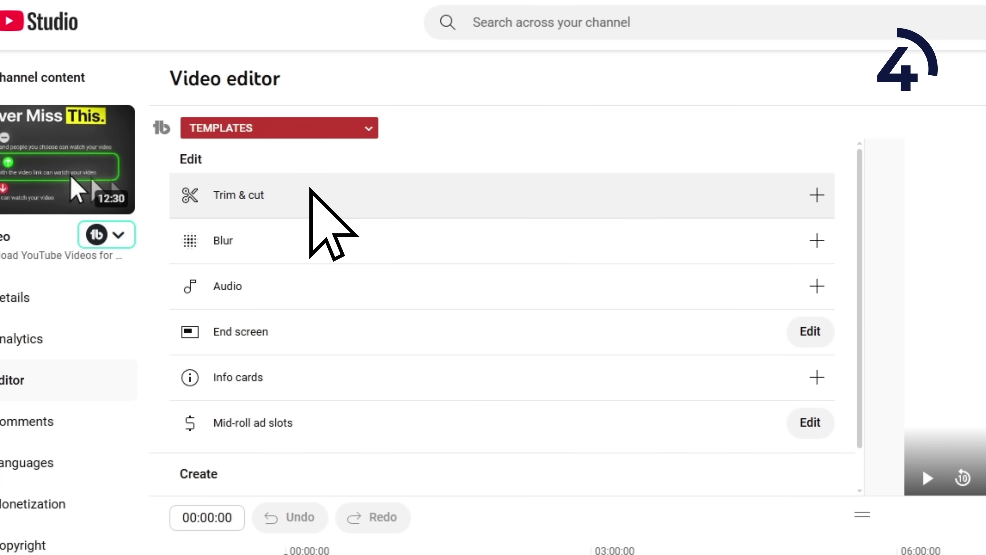
click(310, 190)
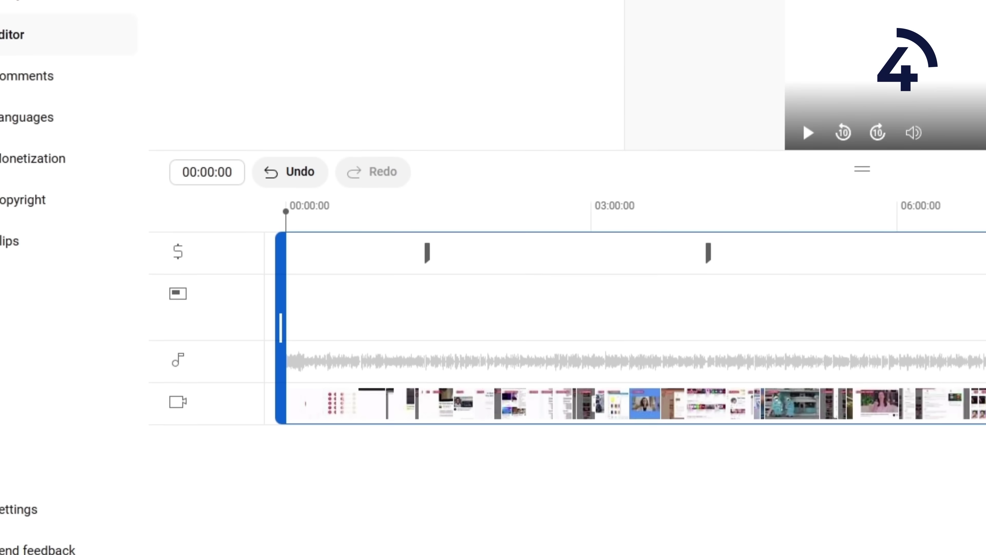
drag(309, 326, 474, 326)
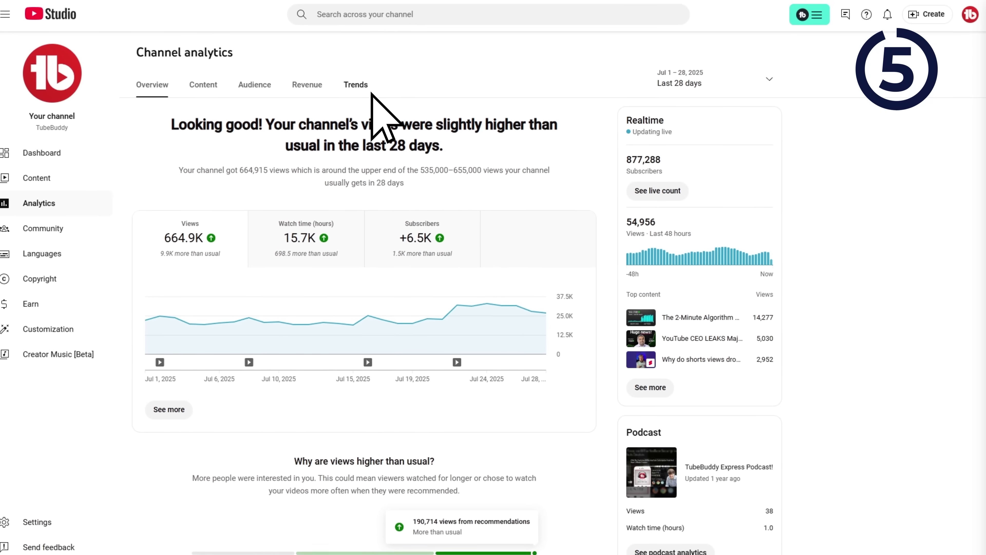
Search the Trends tab for 'youtube livestreaming' to list its content-gap ideas
click(361, 87)
click(544, 176)
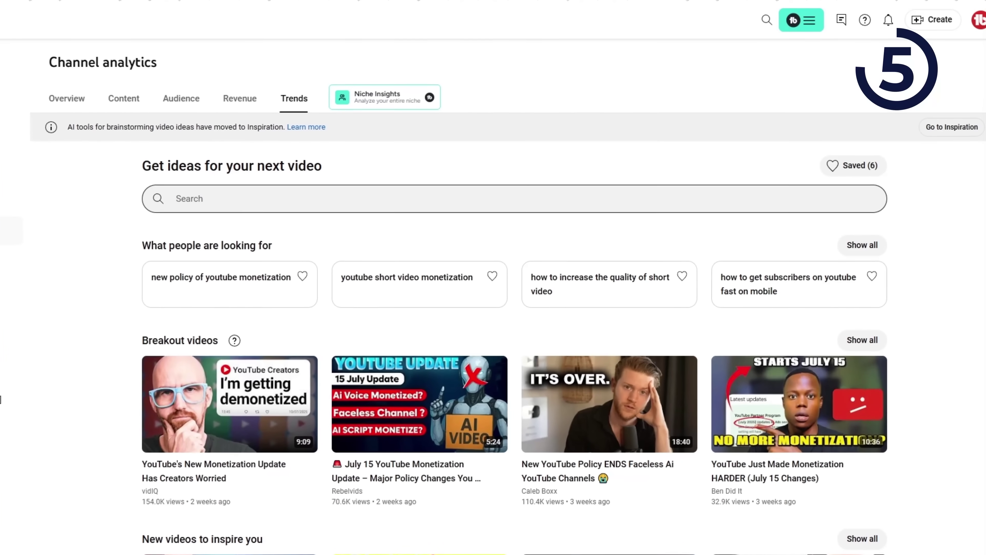
click(177, 199)
text(youtube )
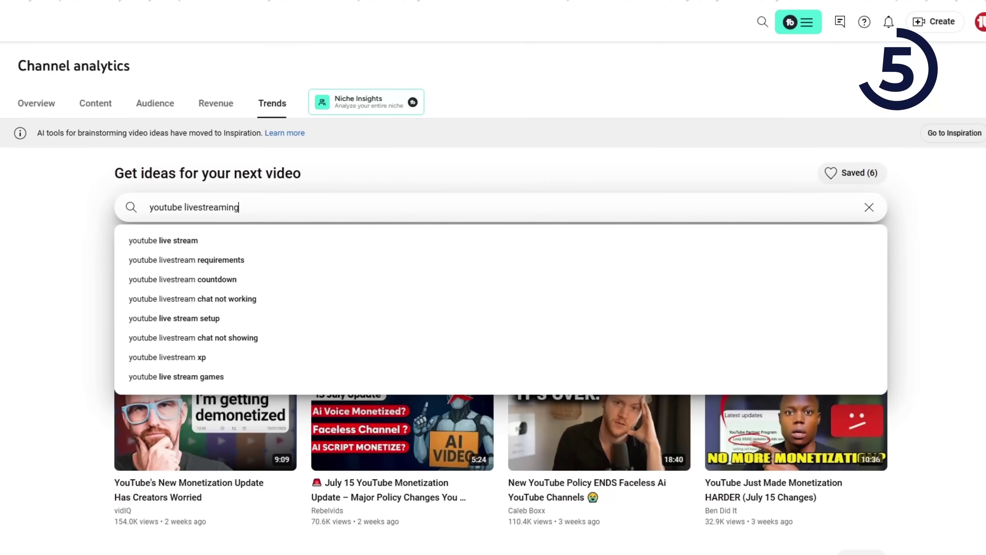
text(livestreaming)
key(Return)
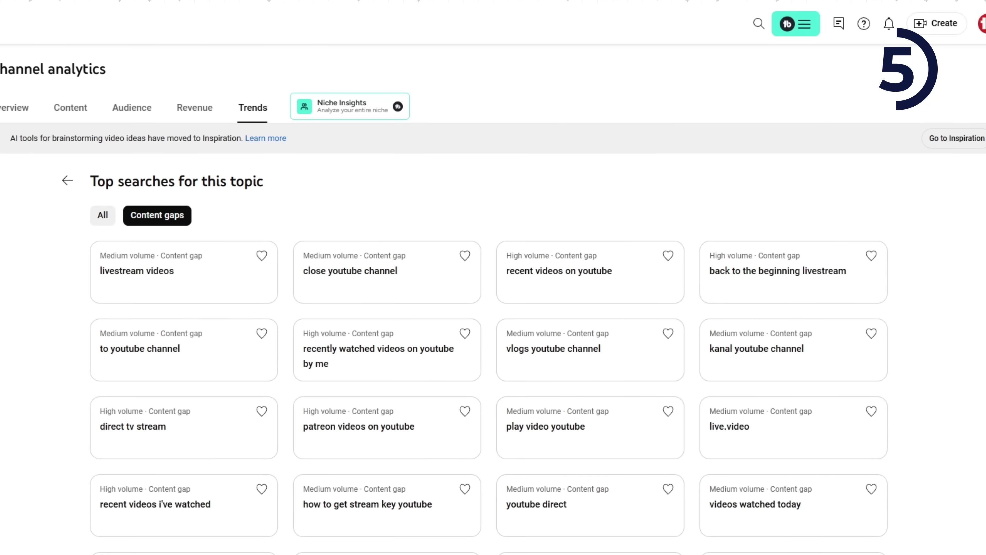
scroll(493, 310, down, 2)
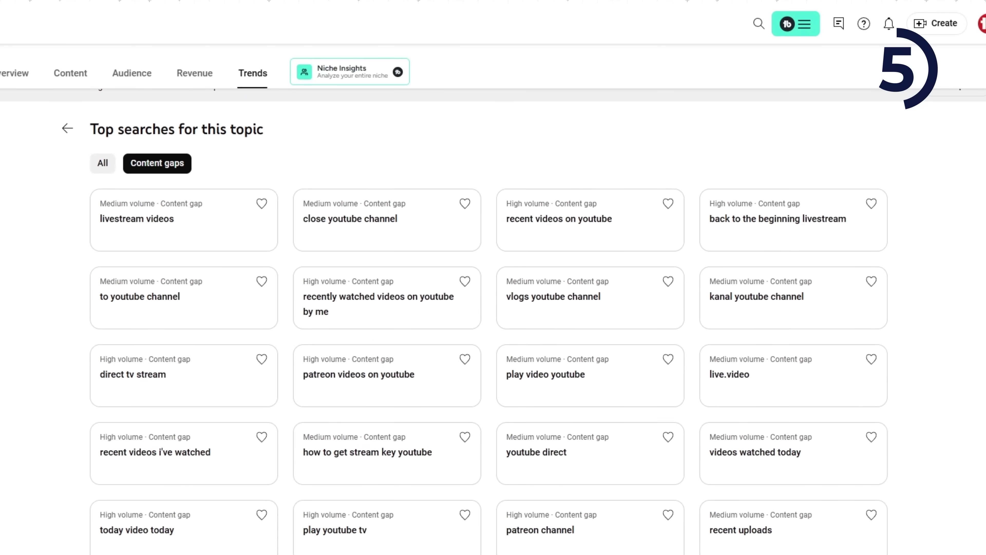
scroll(493, 310, down, 2)
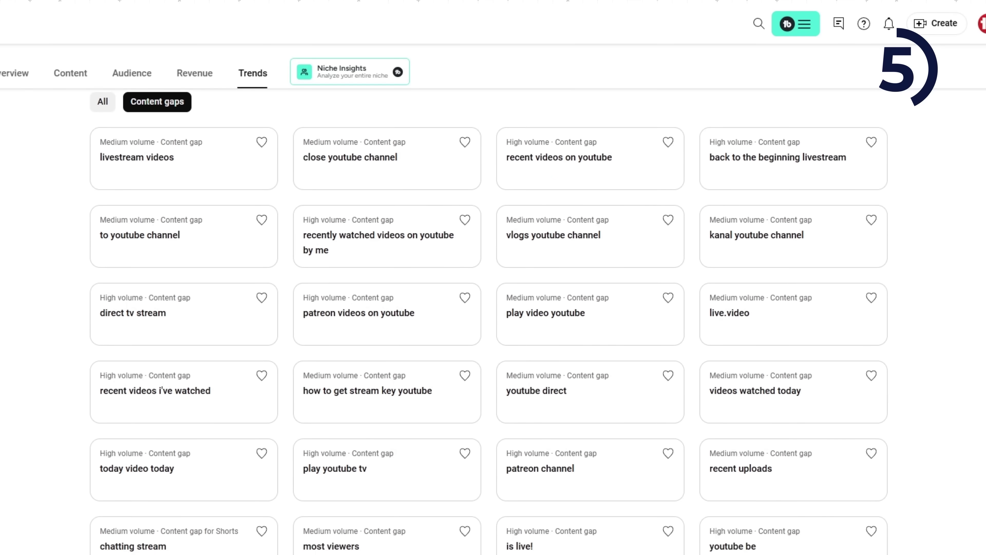
scroll(493, 311, down, 2)
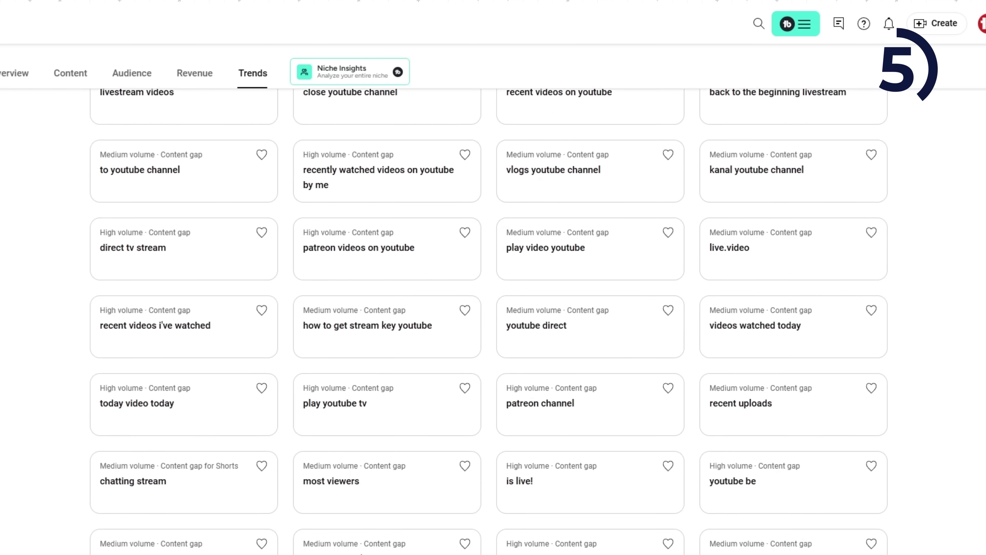
scroll(492, 311, down, 2)
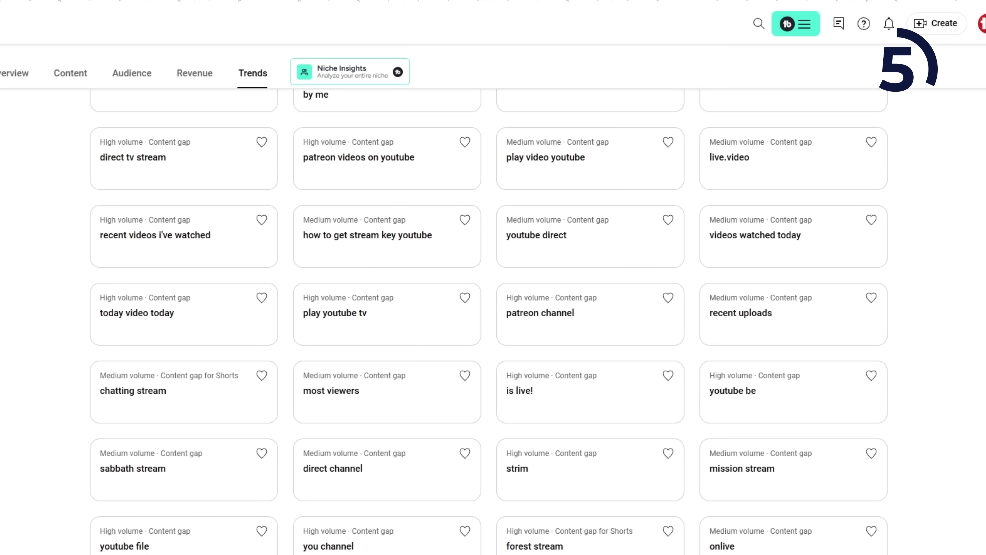
scroll(493, 310, up, 2)
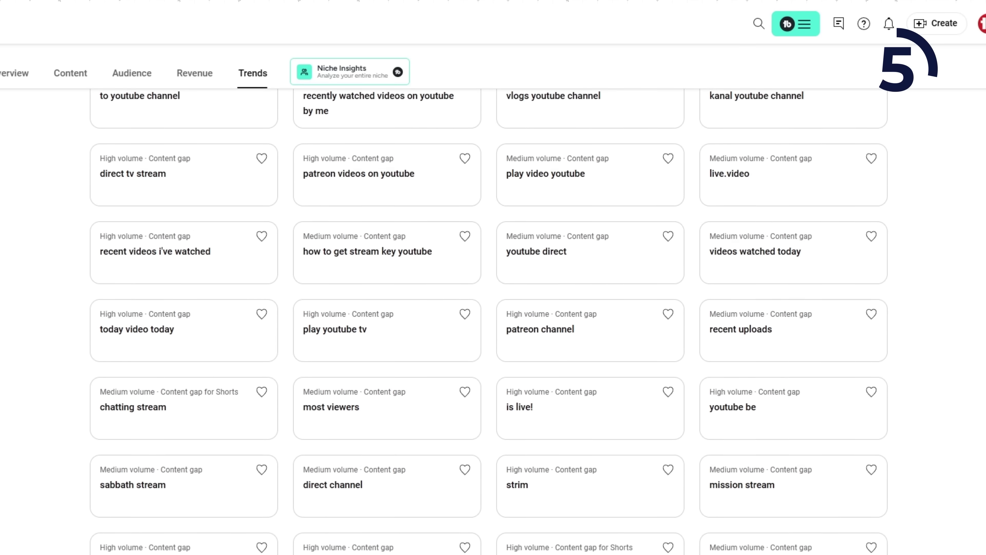
scroll(492, 311, up, 3)
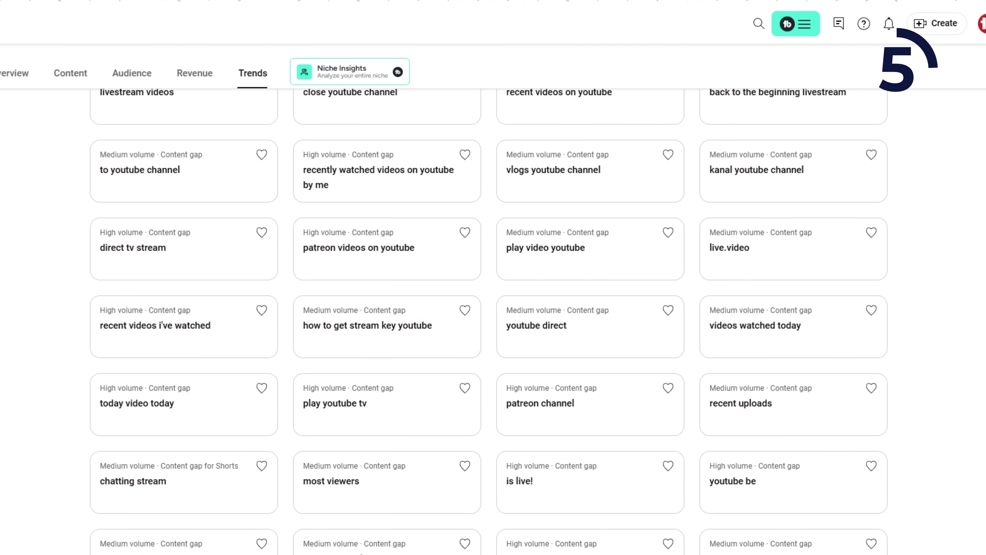
scroll(493, 311, up, 3)
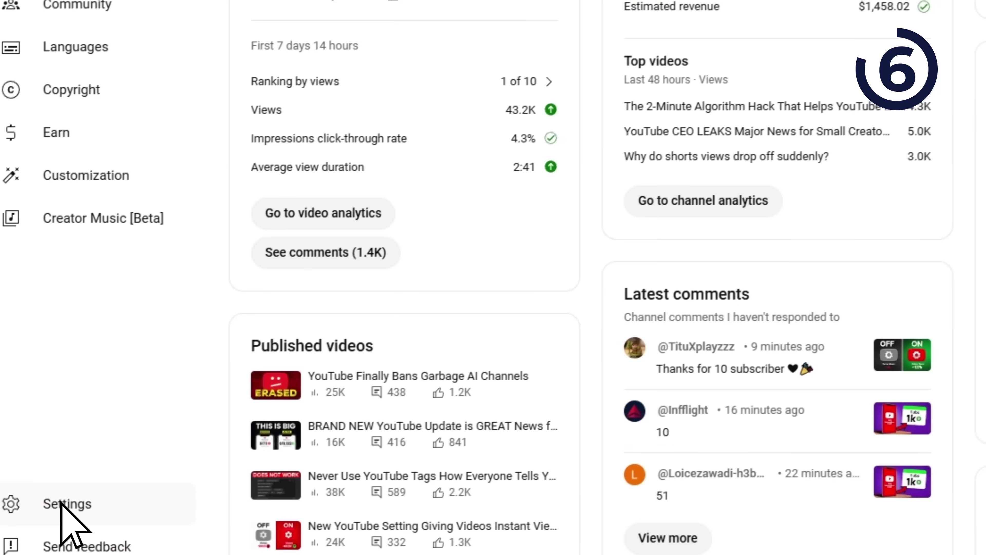
Review Settings > Upload defaults: default description, Unlisted visibility and preset tags
click(71, 501)
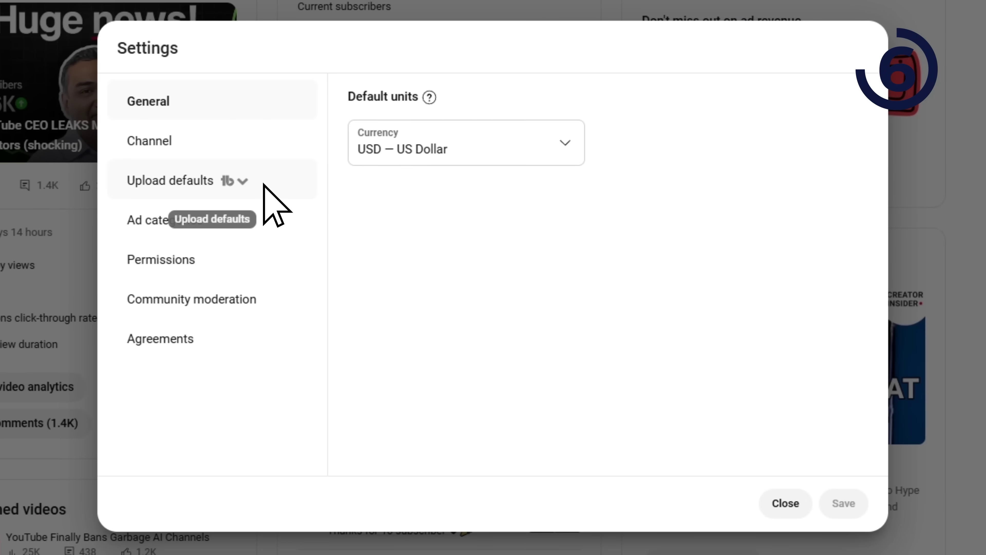
click(264, 186)
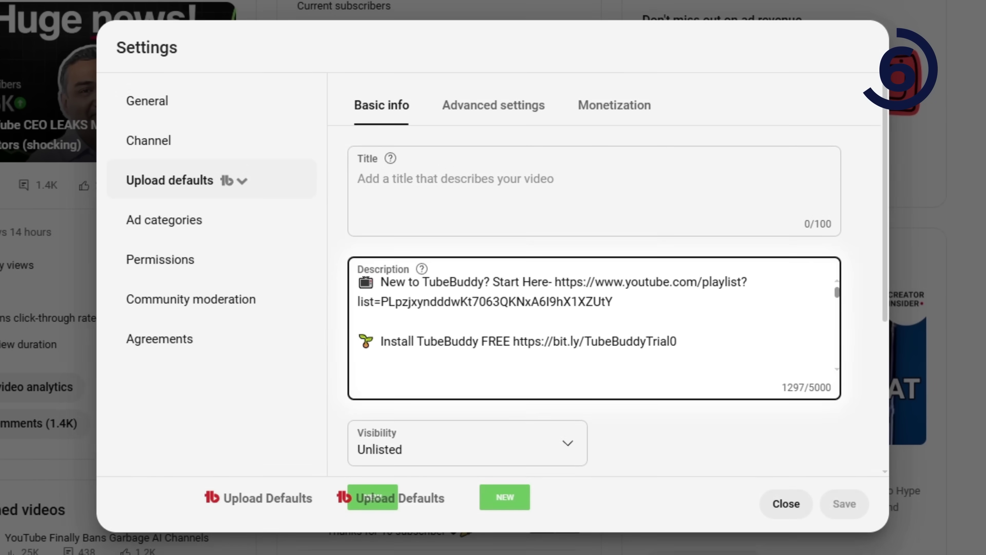
scroll(594, 327, down, 1)
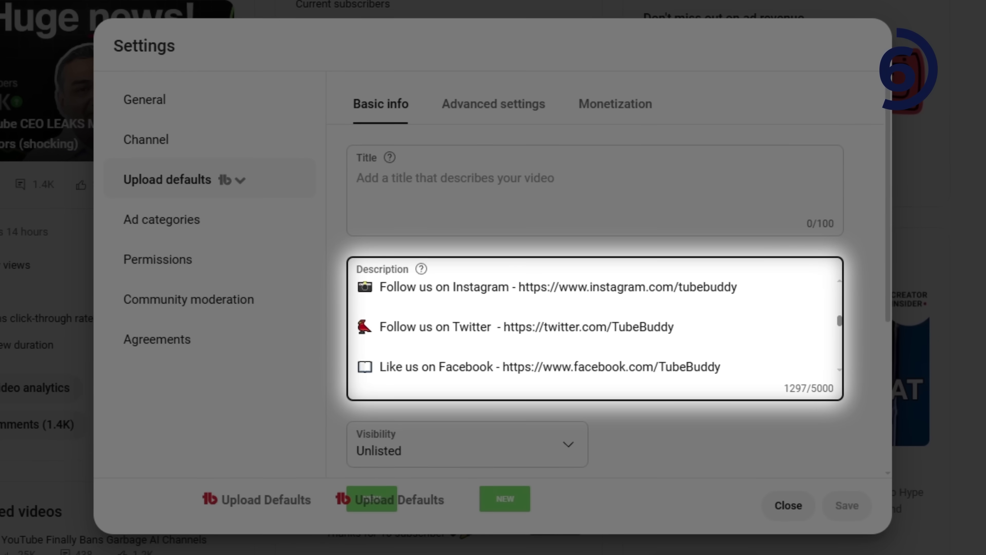
scroll(594, 327, down, 5)
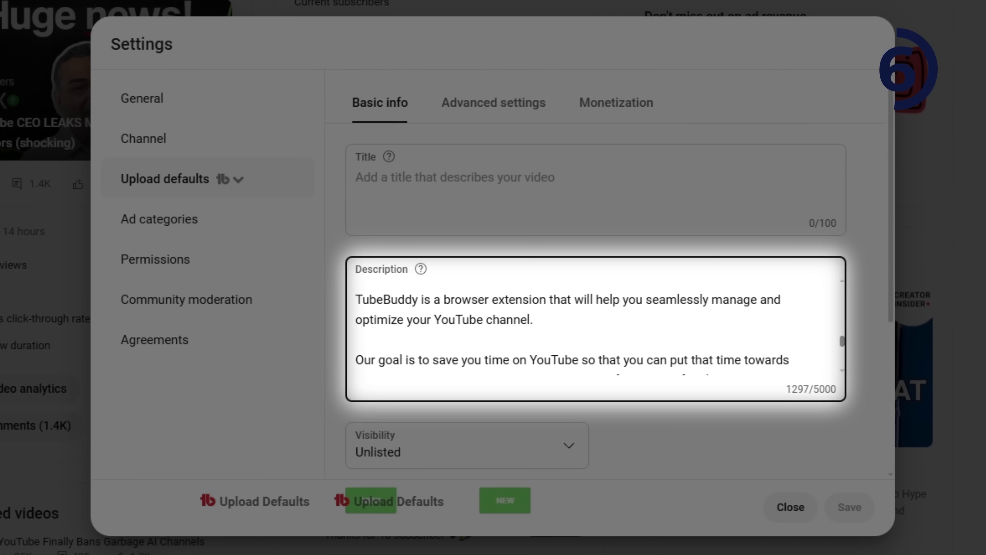
scroll(594, 326, down, 3)
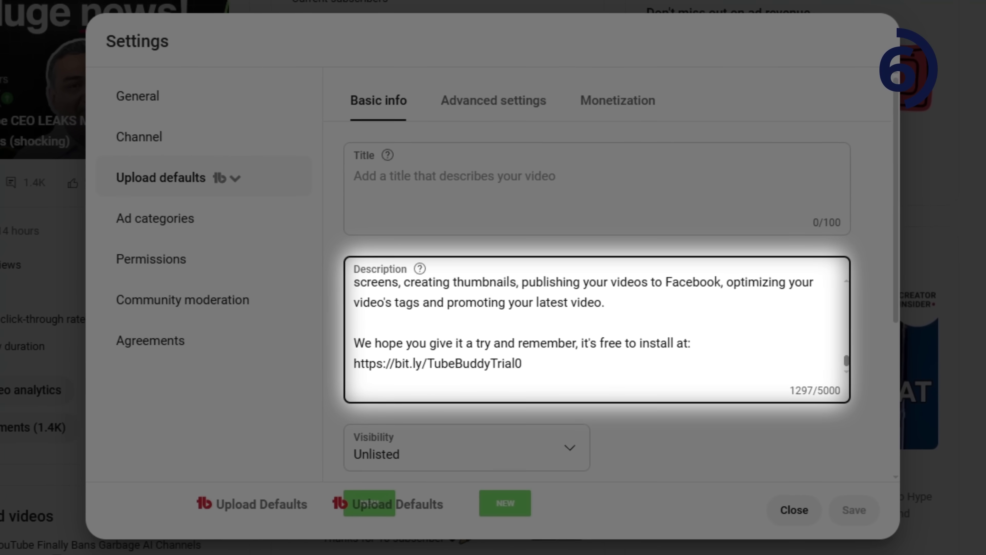
scroll(594, 310, down, 3)
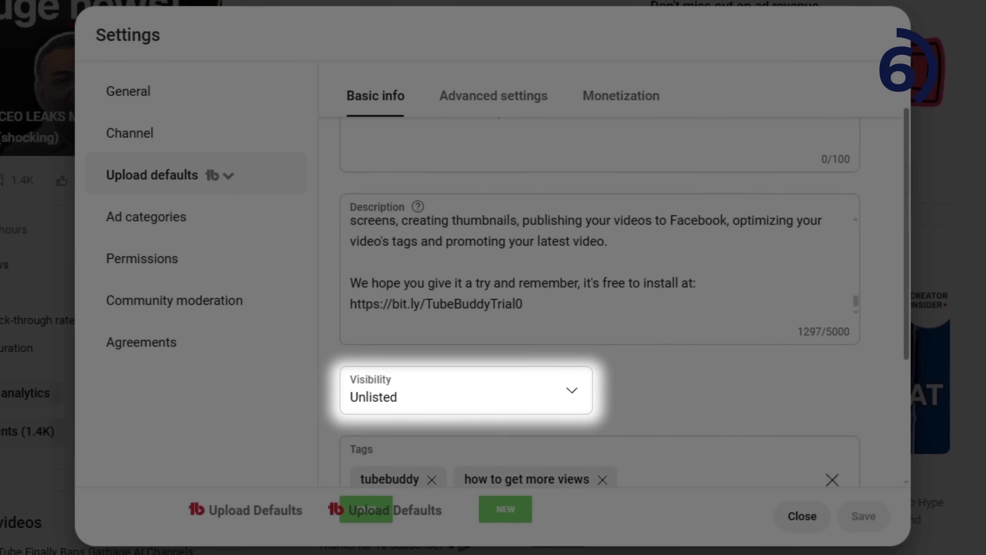
scroll(522, 132, down, 1)
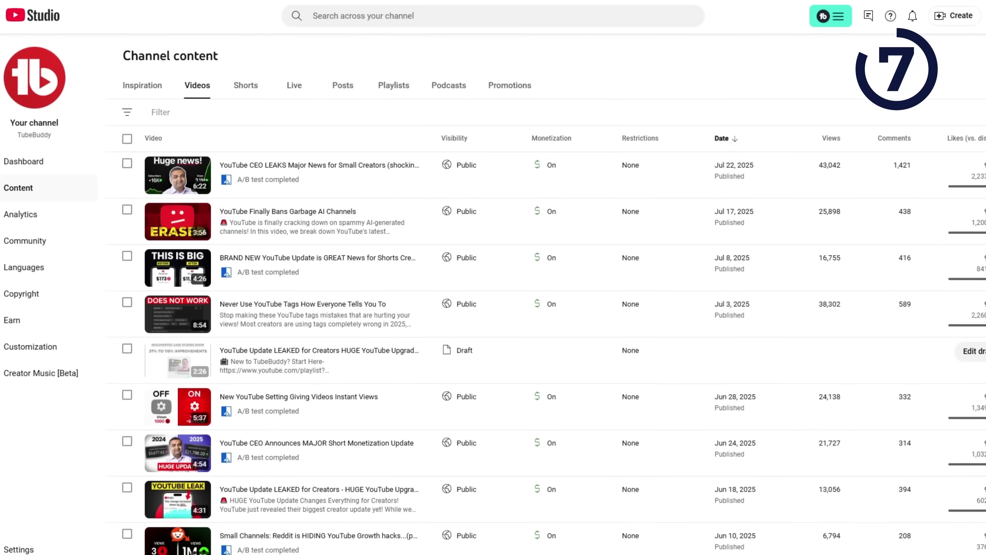
Select videos including 'Never Use YouTube Tags' and start a New playlist from Add to playlist
click(126, 163)
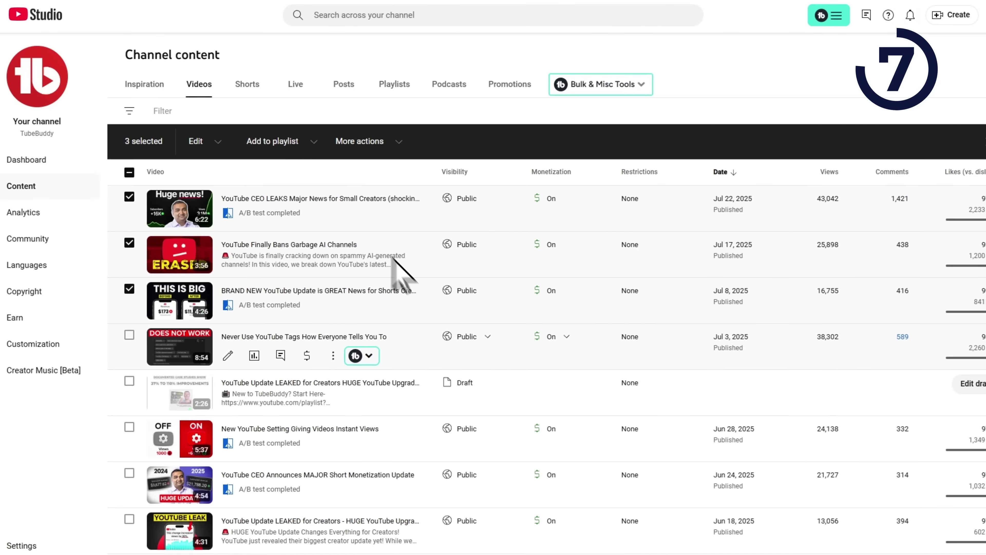
click(129, 335)
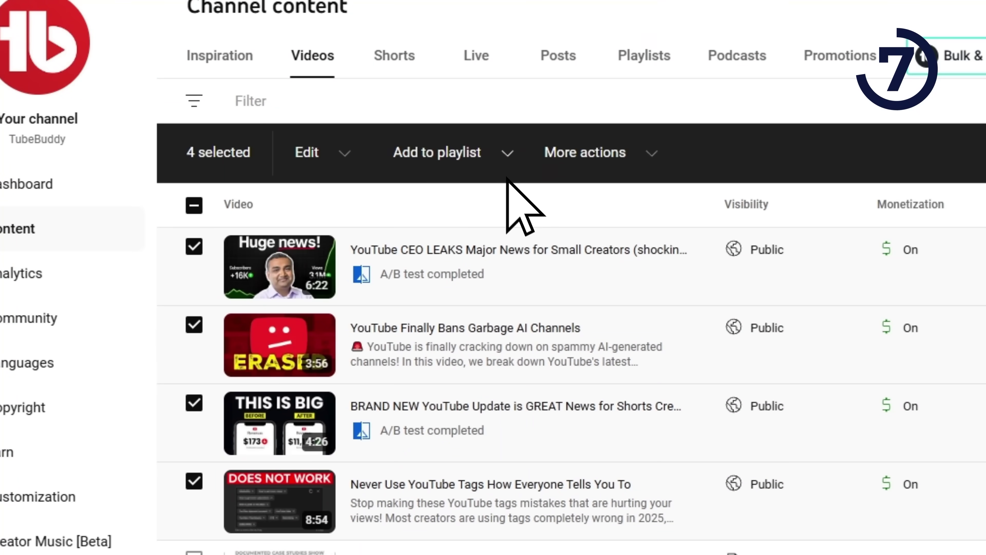
click(505, 156)
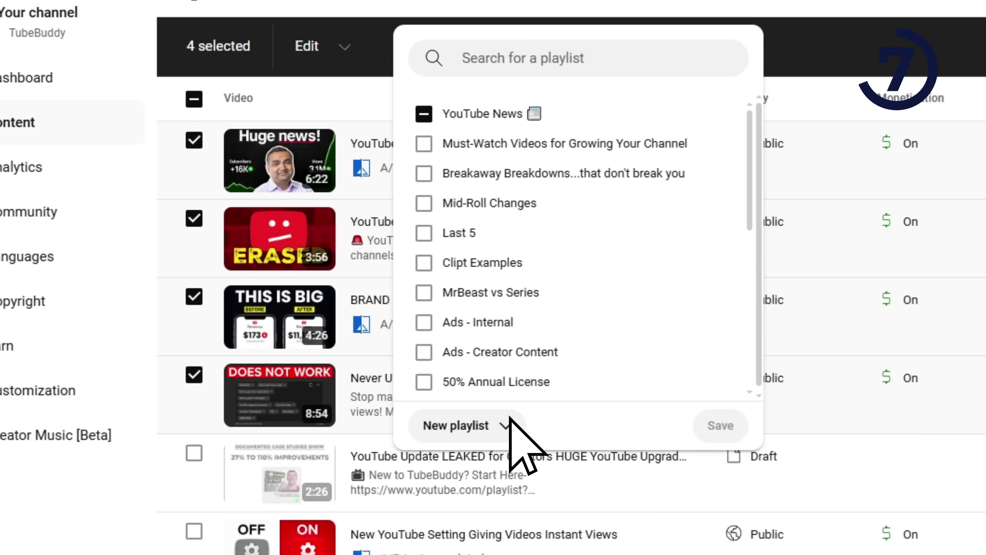
click(509, 423)
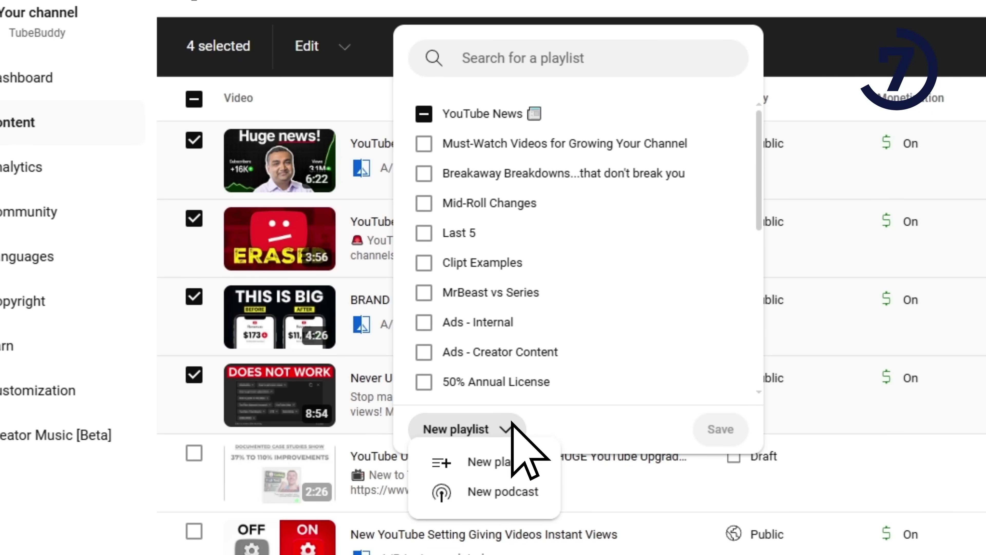
click(535, 462)
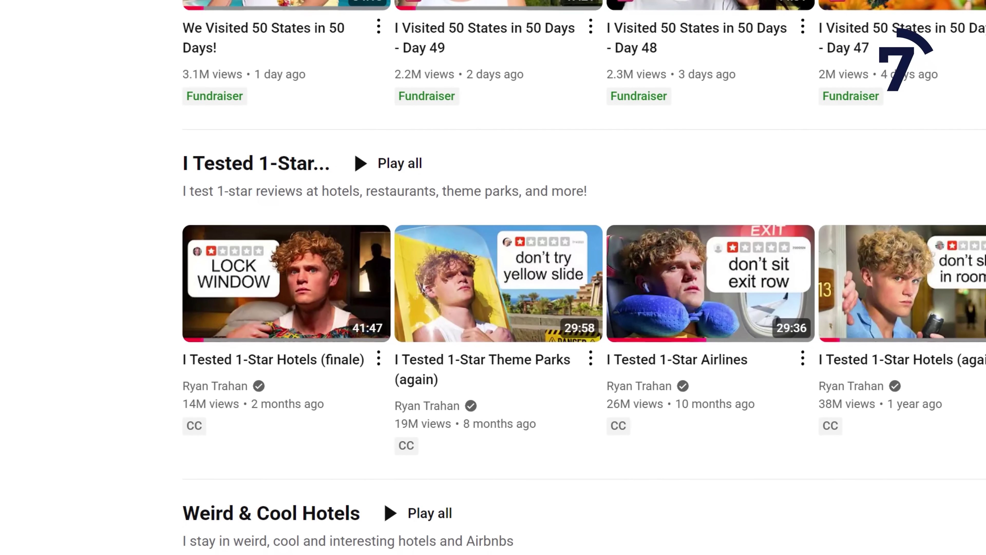
Play all on the 'I Tested 1-Star...' shelf, starting with the finale video
click(365, 253)
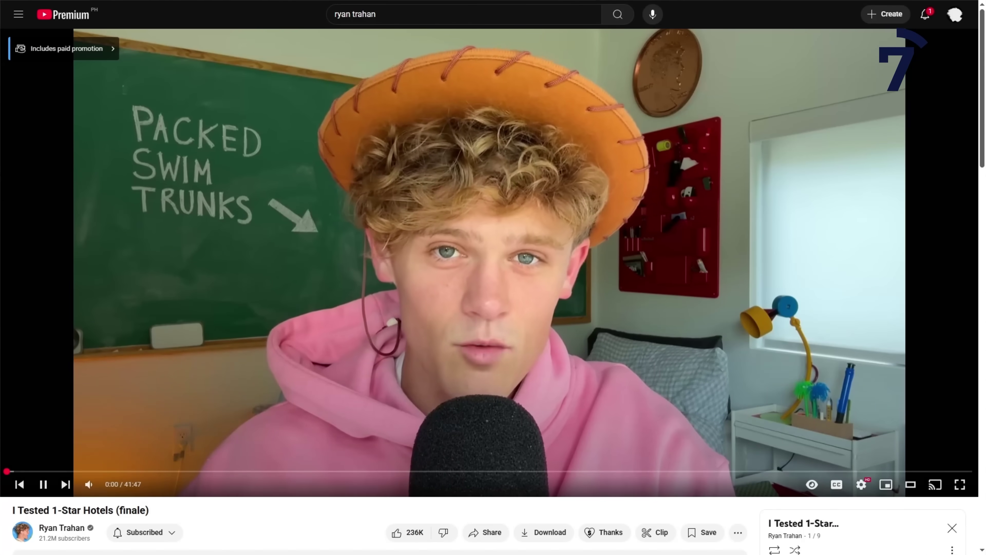
scroll(492, 291, down, 5)
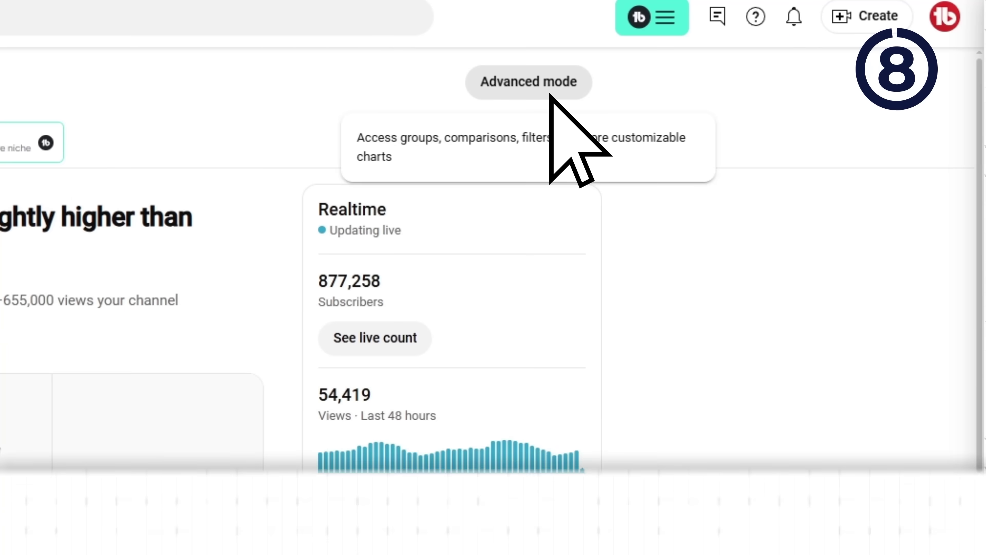
Switch Analytics to Advanced mode and load the First 24 hours video performance report
click(537, 115)
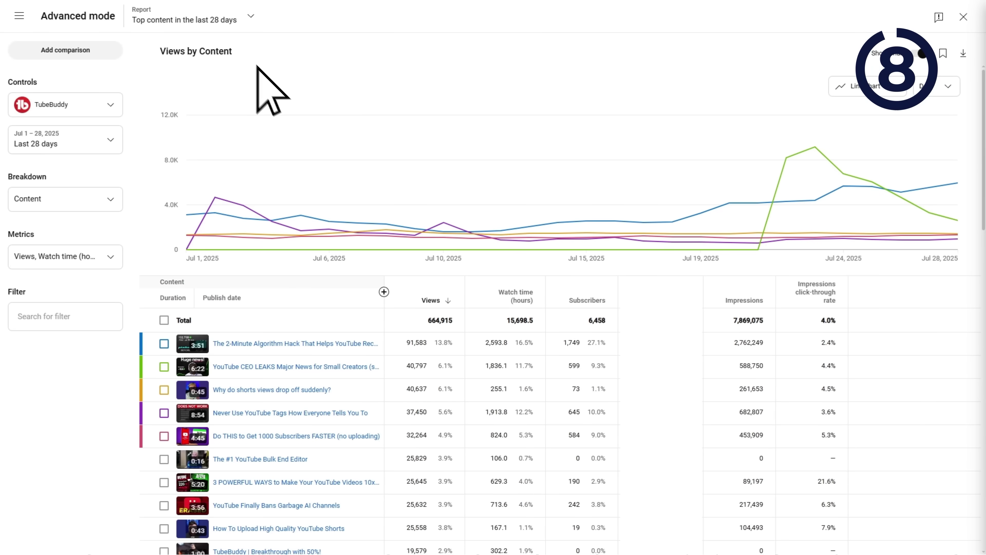
click(222, 26)
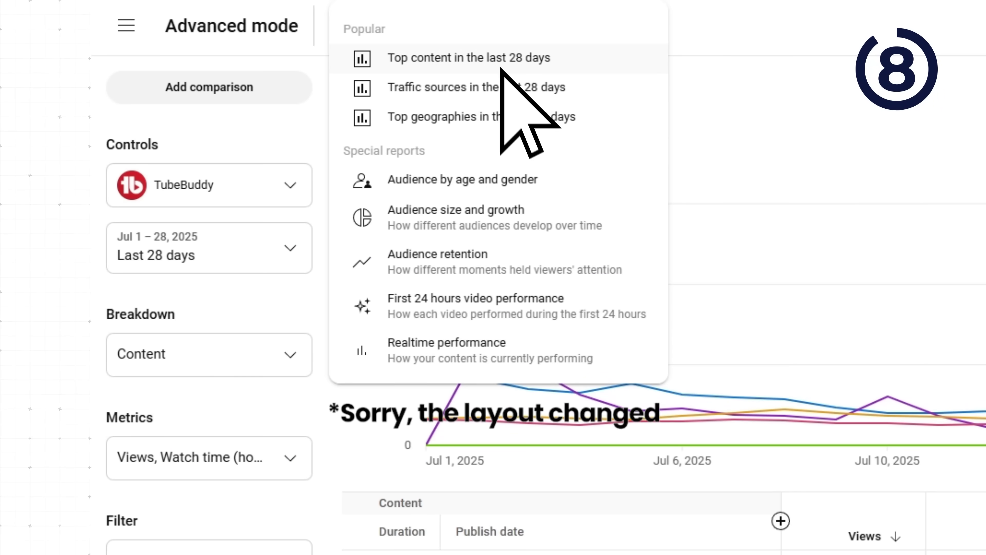
click(609, 302)
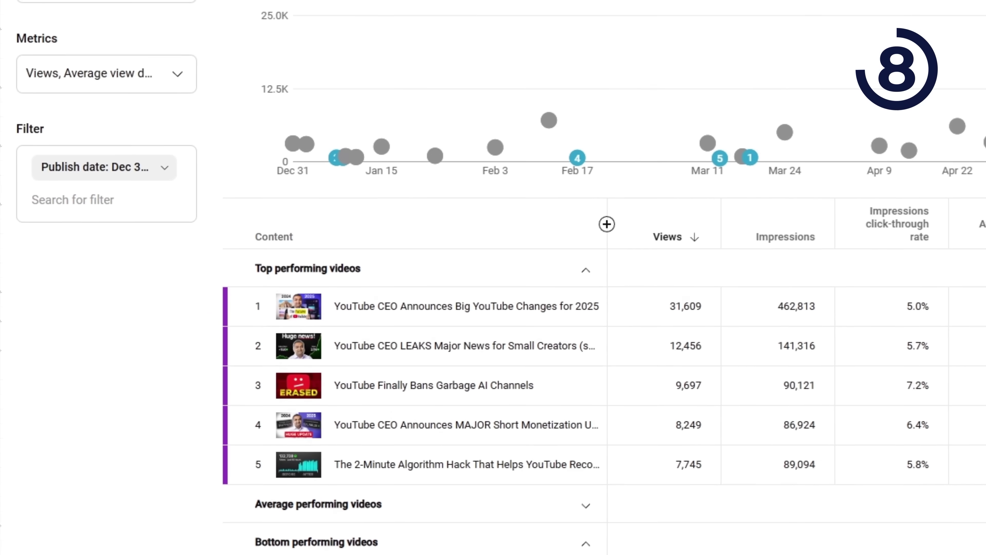
scroll(601, 349, down, 2)
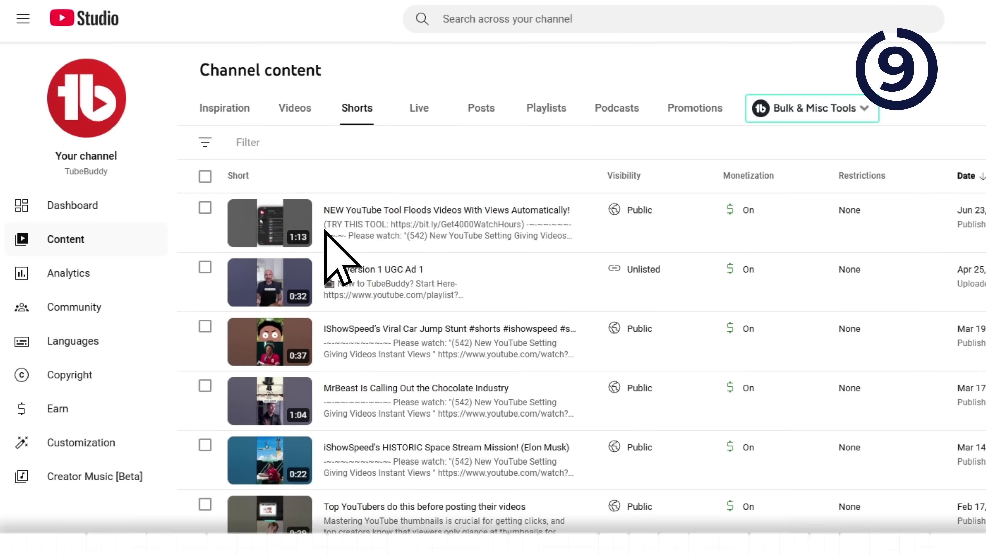
Open the 'NEW YouTube Tool Floods Videos' Short's details and browse the Related video chooser
click(326, 231)
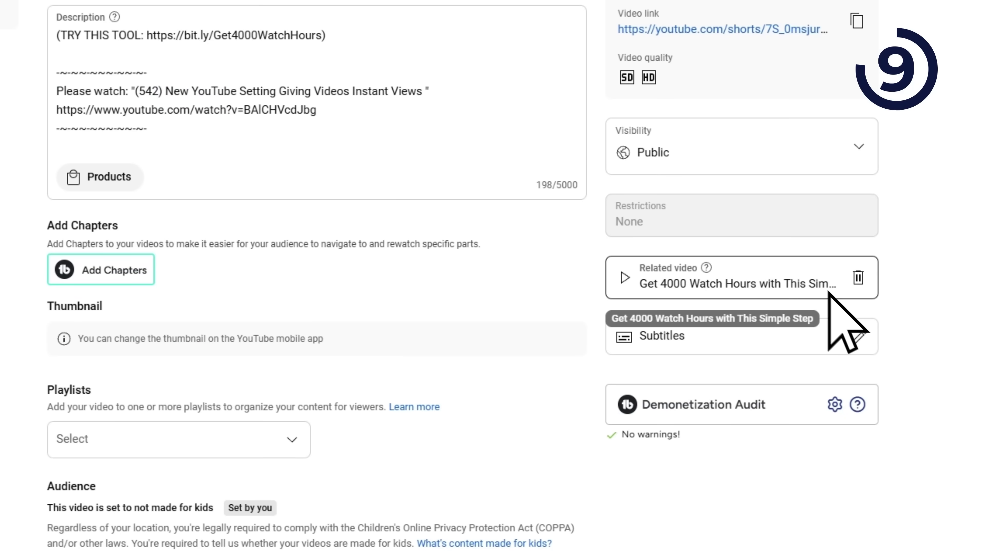
click(737, 283)
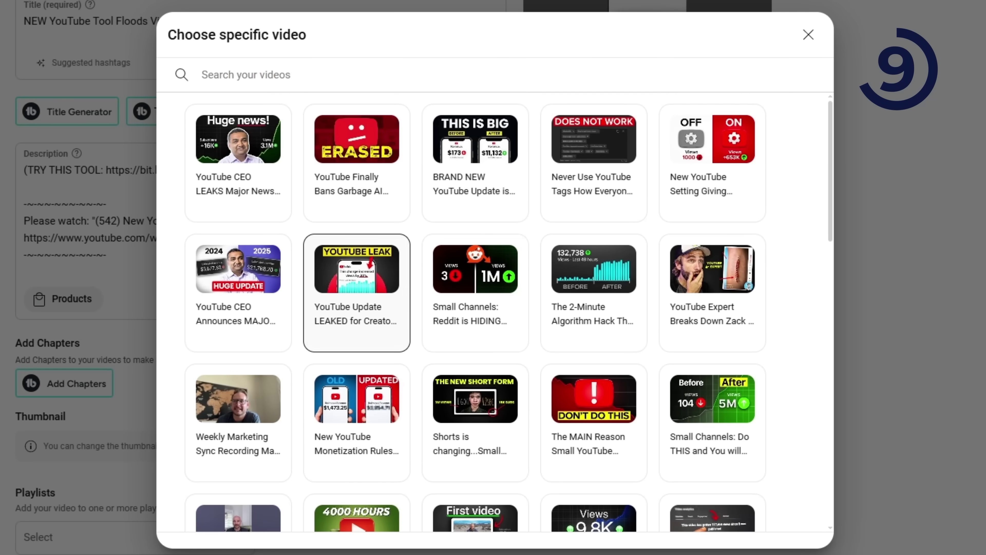
scroll(493, 311, down, 3)
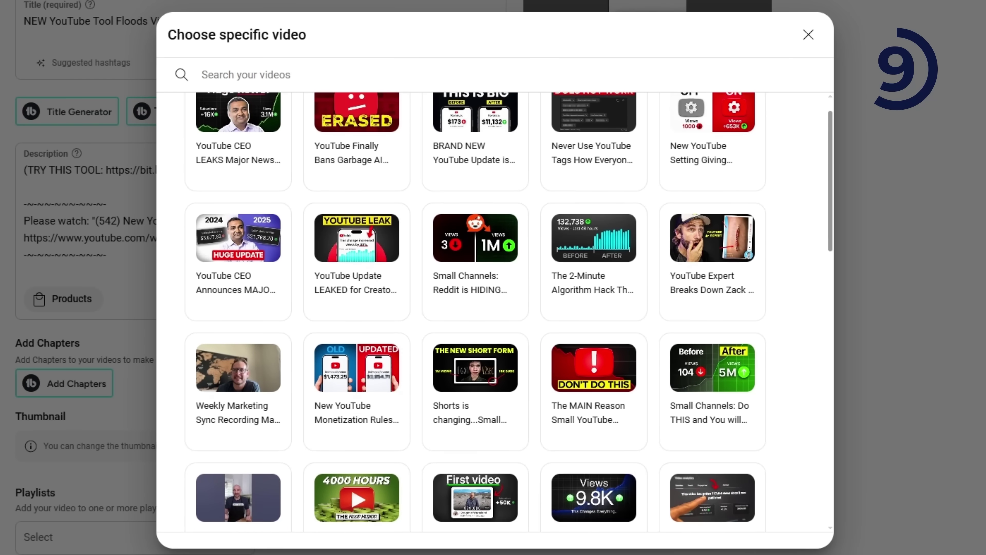
scroll(493, 311, down, 3)
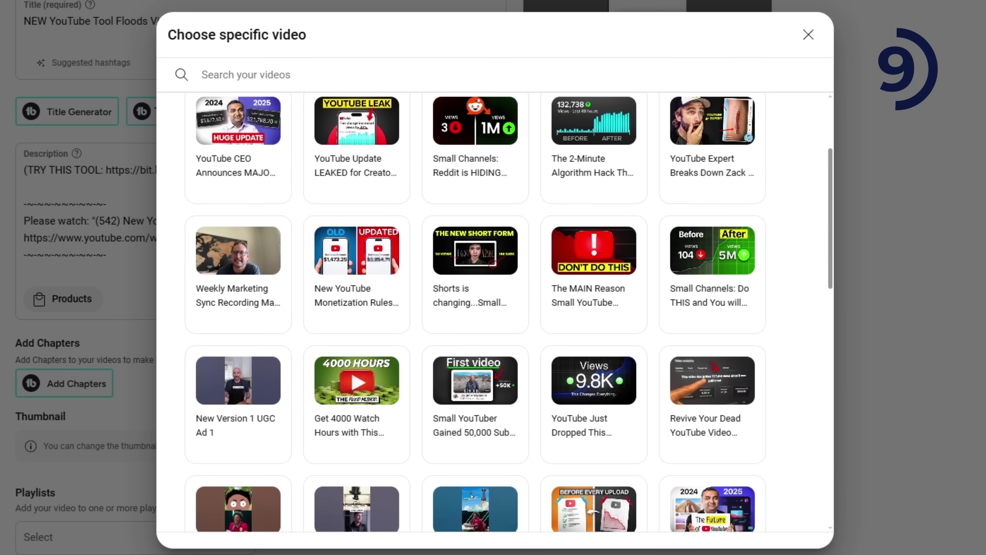
scroll(488, 307, down, 6)
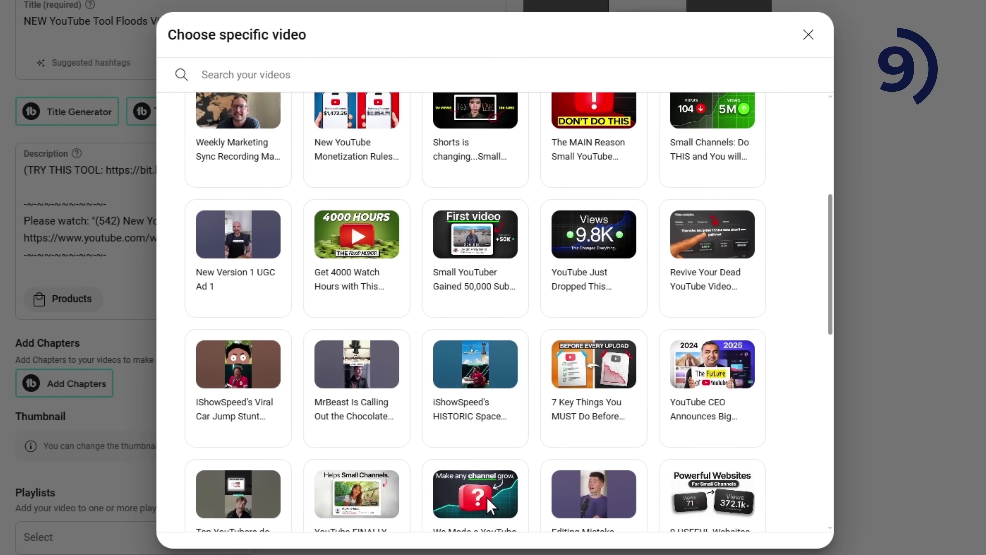